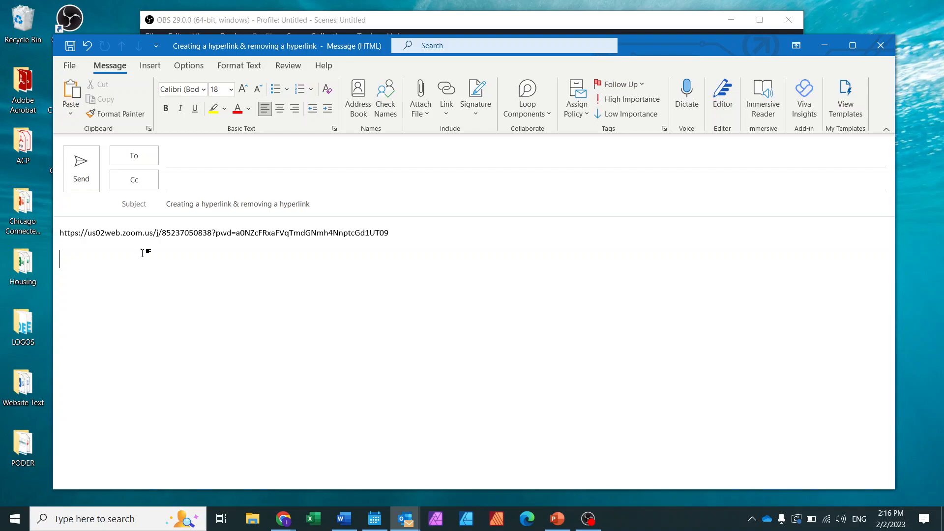
Step: Paste a second copy of the Zoom meeting link below the existing plain-text one
key(ctrl+v)
click(317, 256)
click(280, 259)
click(295, 286)
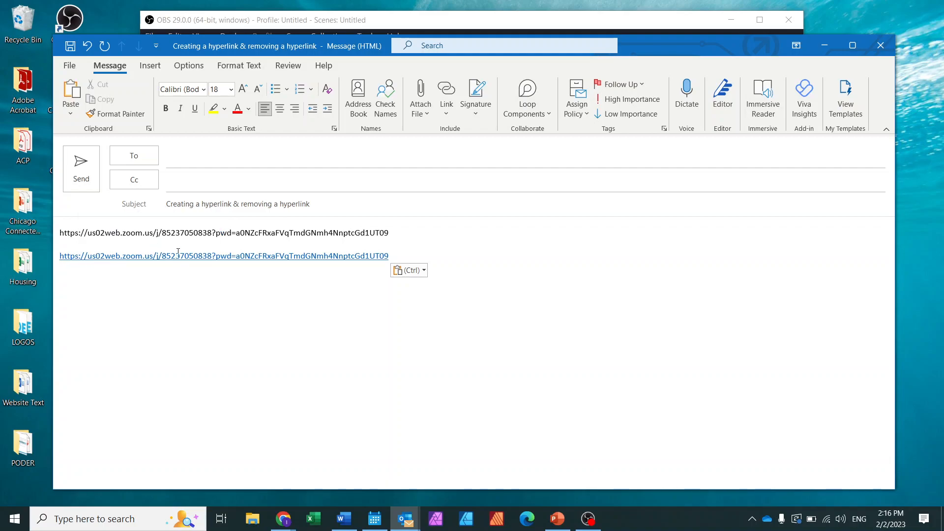
Step: Follow the pasted Zoom hyperlink to its web page and return to the email message
click(202, 255)
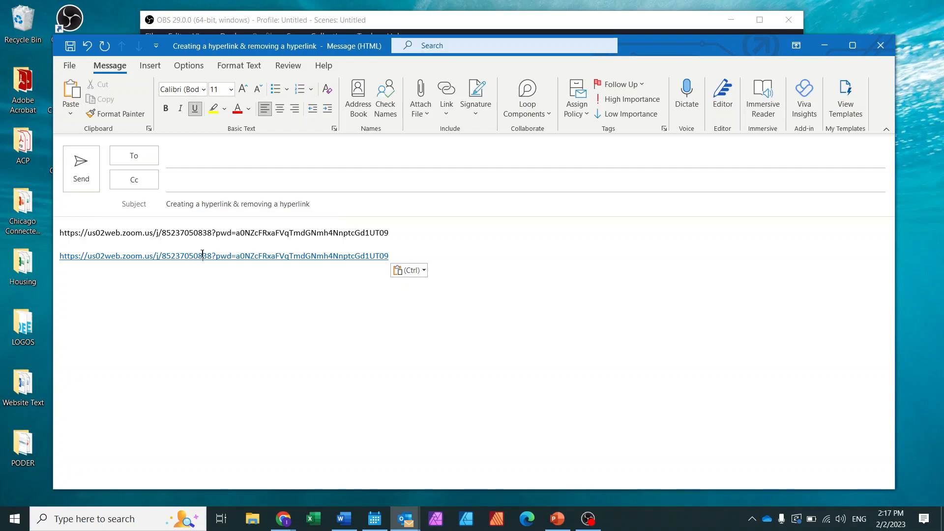
ctrl+click(203, 256)
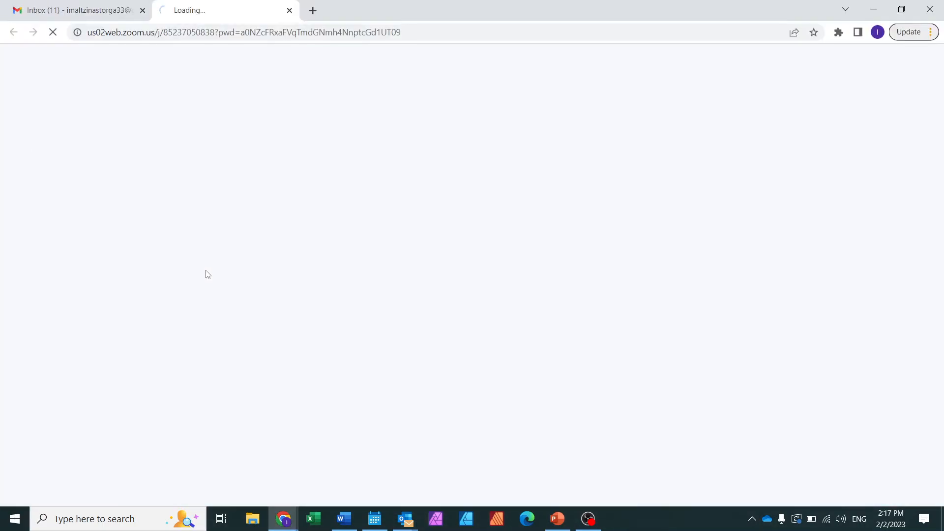
click(873, 14)
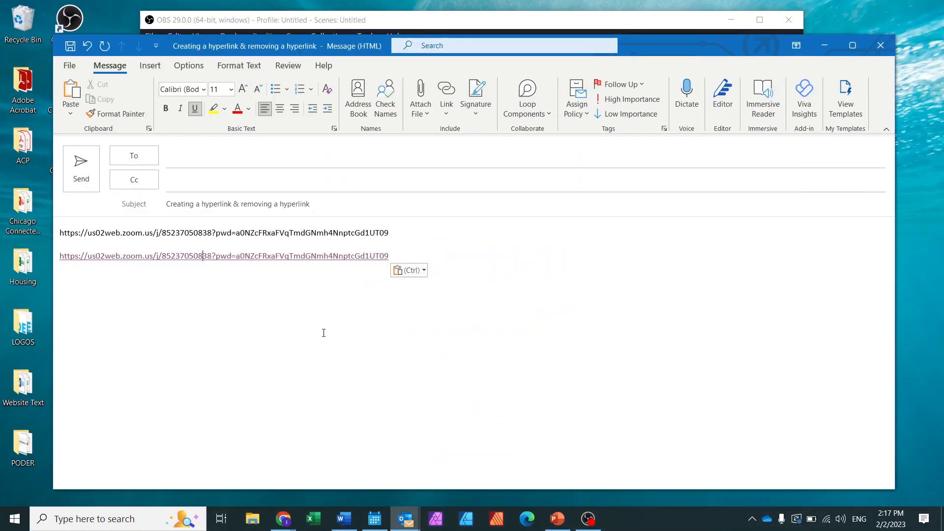
Step: Delete the pasted Zoom hyperlink below the plain-text link
drag(397, 257, 65, 261)
key(Delete)
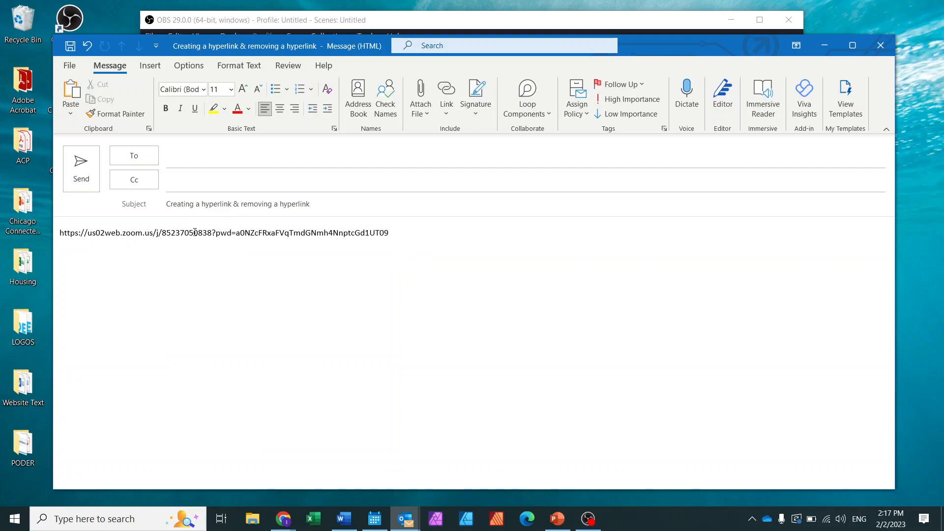
Step: Select the whole plain-text Zoom link and open the Insert Hyperlink settings for it
drag(395, 233, 59, 234)
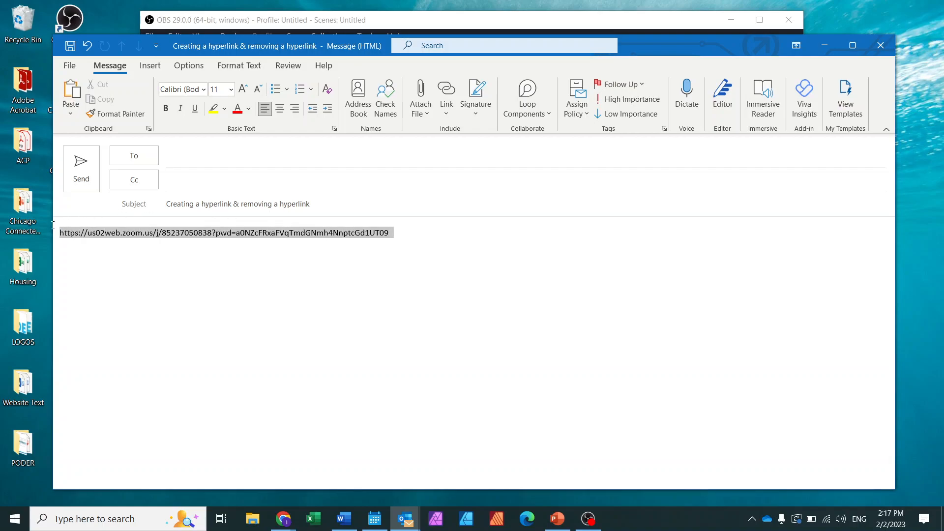
click(148, 244)
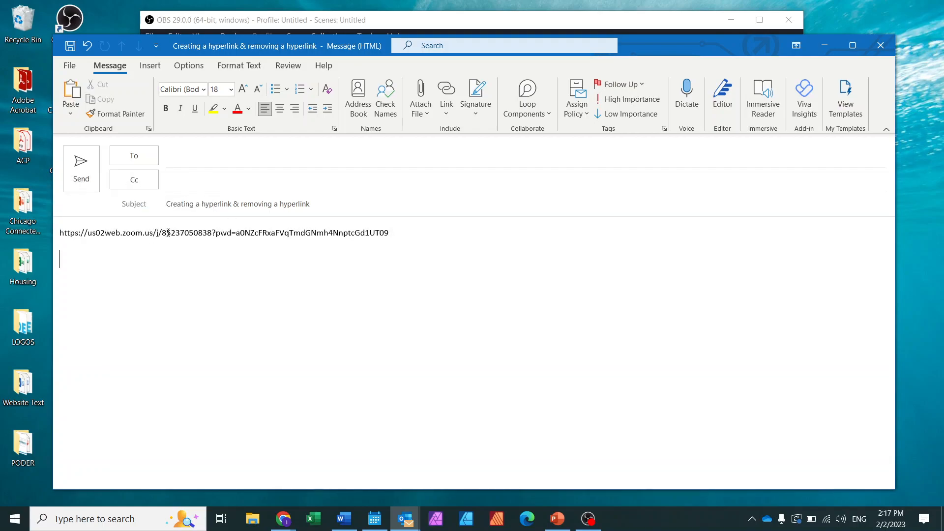
triple_click(169, 232)
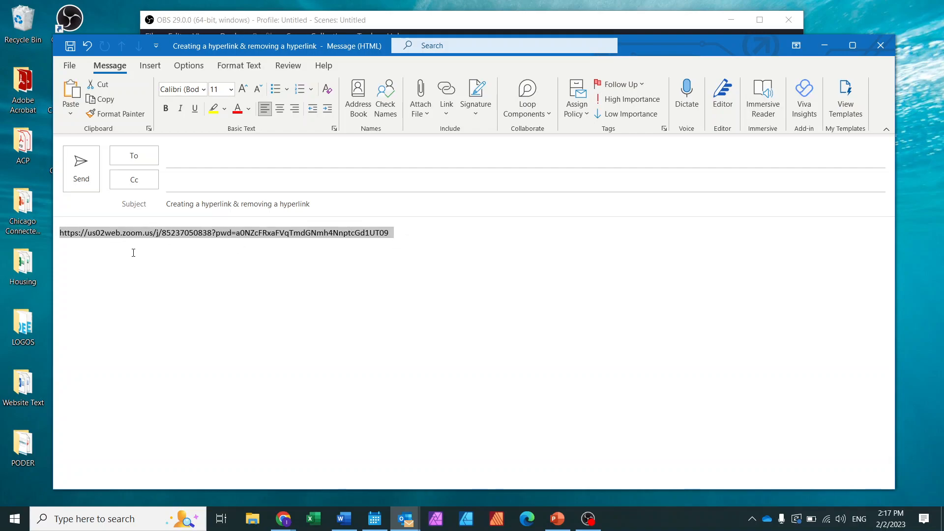
right_click(192, 238)
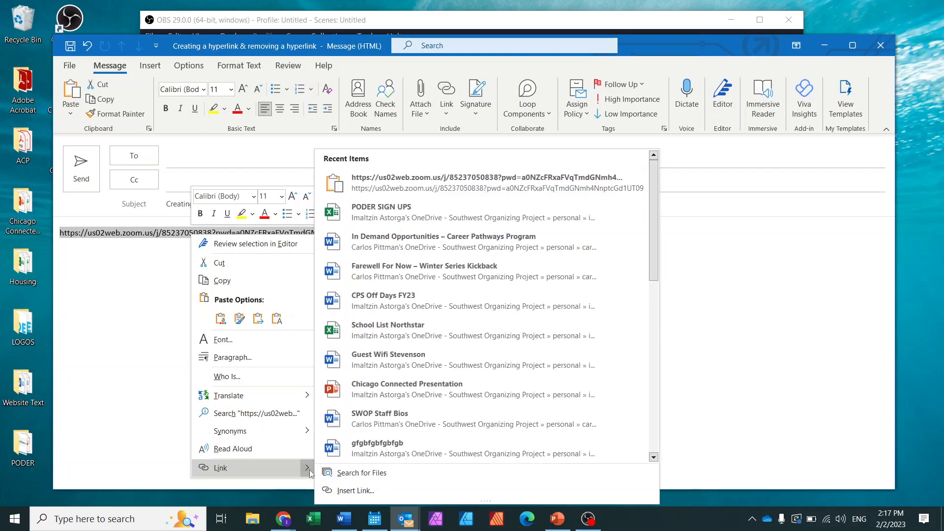
mouse_move(307, 472)
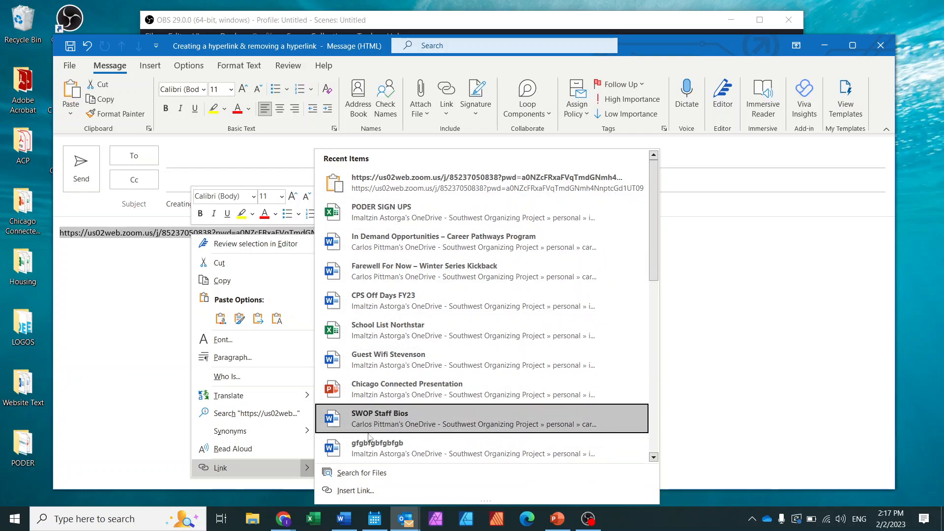
click(373, 491)
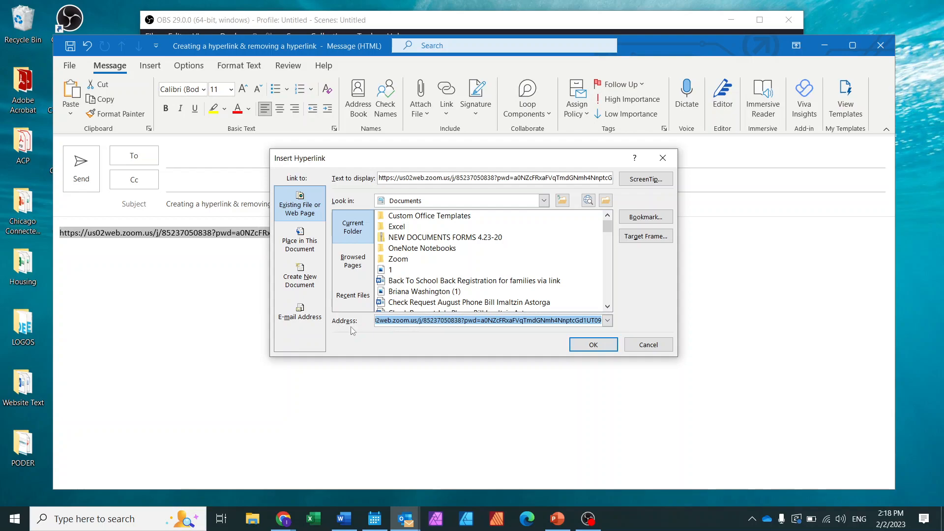
Step: Examine the web address that the new hyperlink points to
click(406, 320)
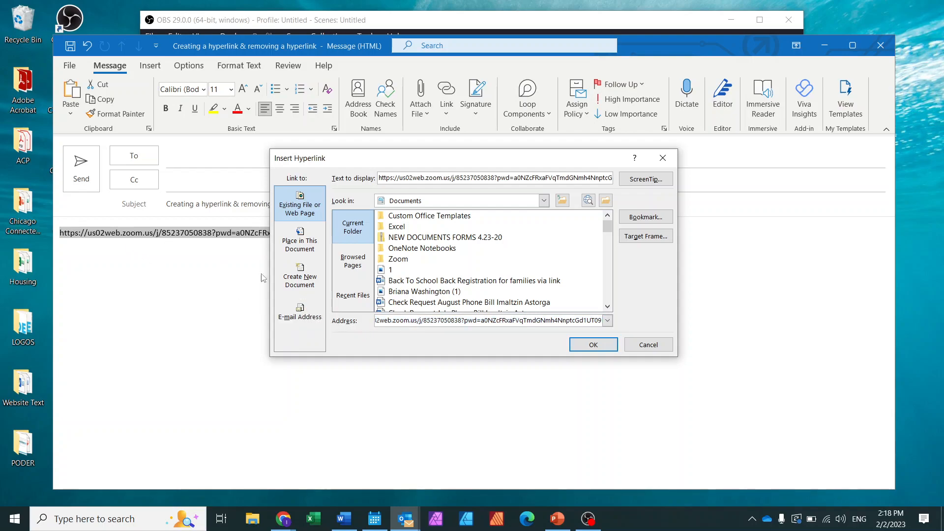
double_click(416, 322)
click(416, 322)
drag(414, 320, 575, 325)
click(559, 323)
drag(485, 320, 462, 322)
click(434, 322)
click(468, 321)
Step: Replace the hyperlink's display text with "All Staff Meeting", insert it, and start a new line below
drag(422, 179, 440, 179)
double_click(435, 180)
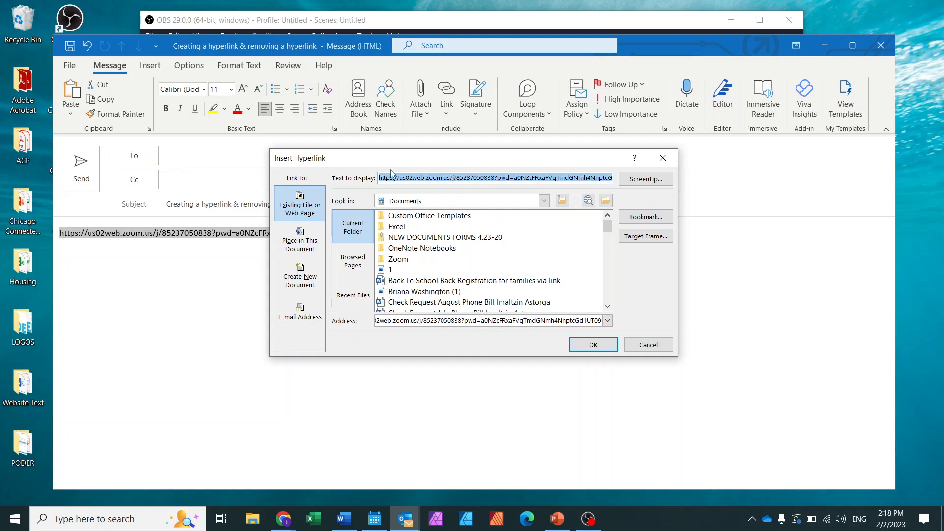
click(437, 179)
drag(384, 176, 633, 185)
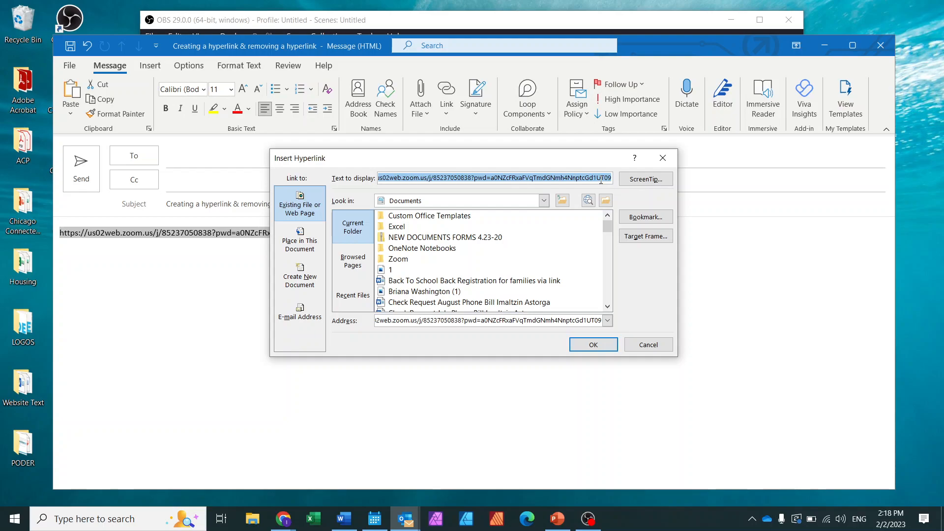
text(Z)
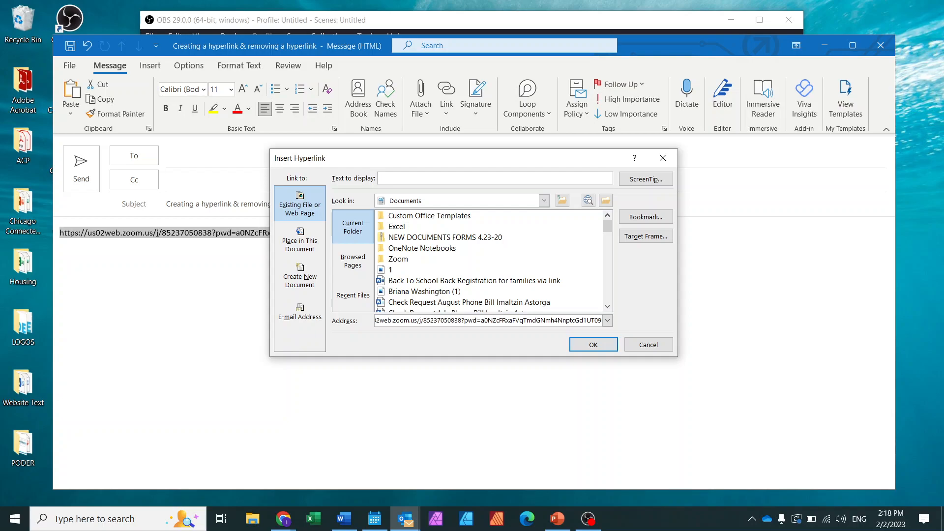
text(All Staff Meeting)
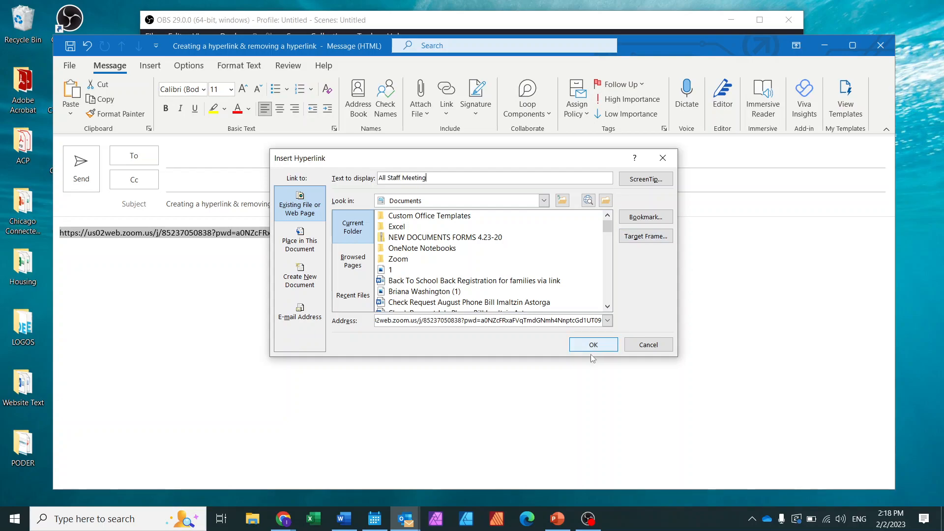
click(593, 346)
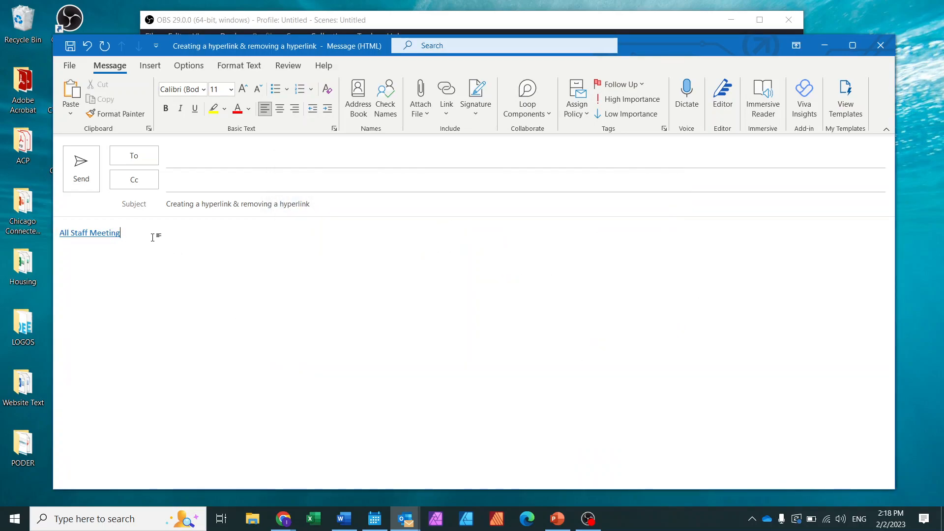
key(Return)
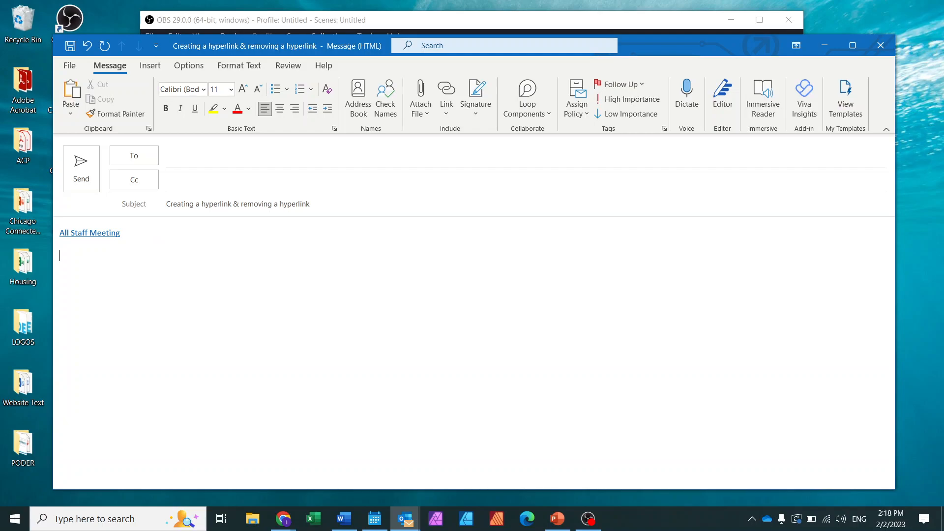
Step: Test the All Staff Meeting hyperlink by following it to the Zoom launch page, and return to the message each time
ctrl+click(91, 233)
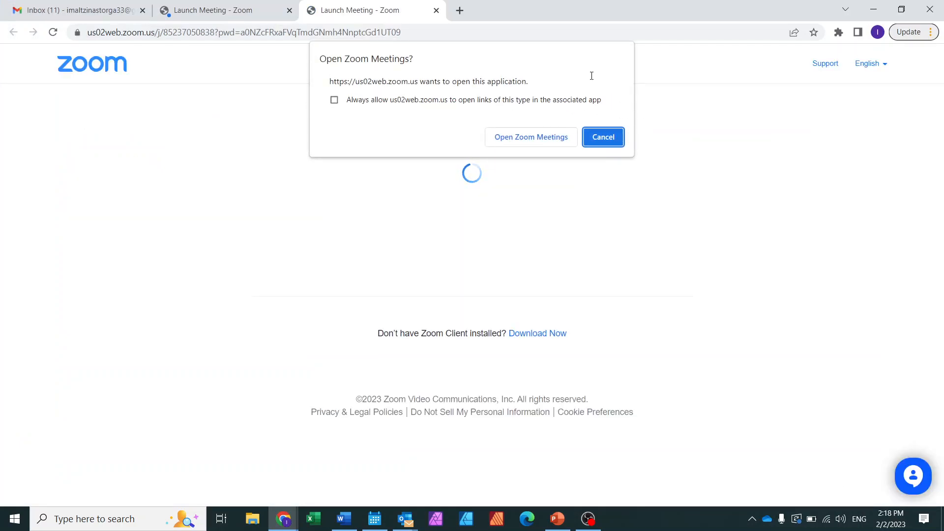
click(874, 9)
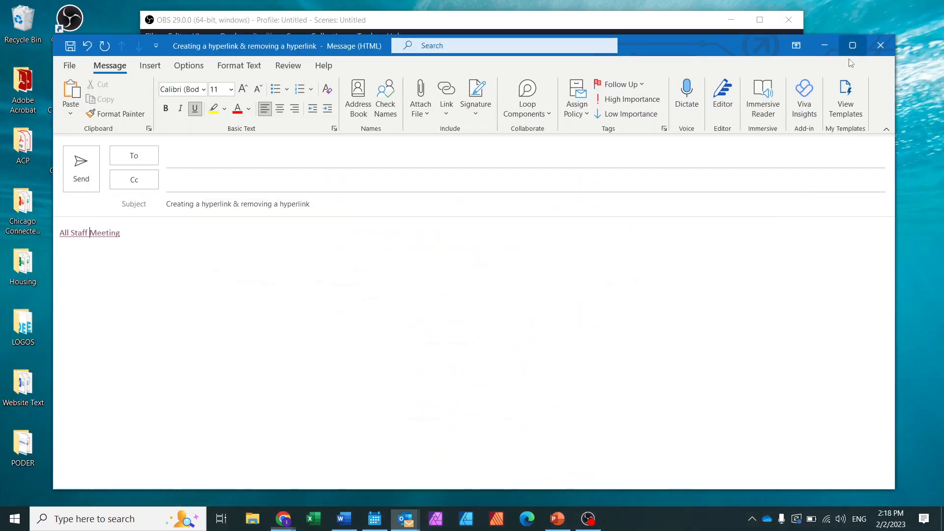
click(91, 235)
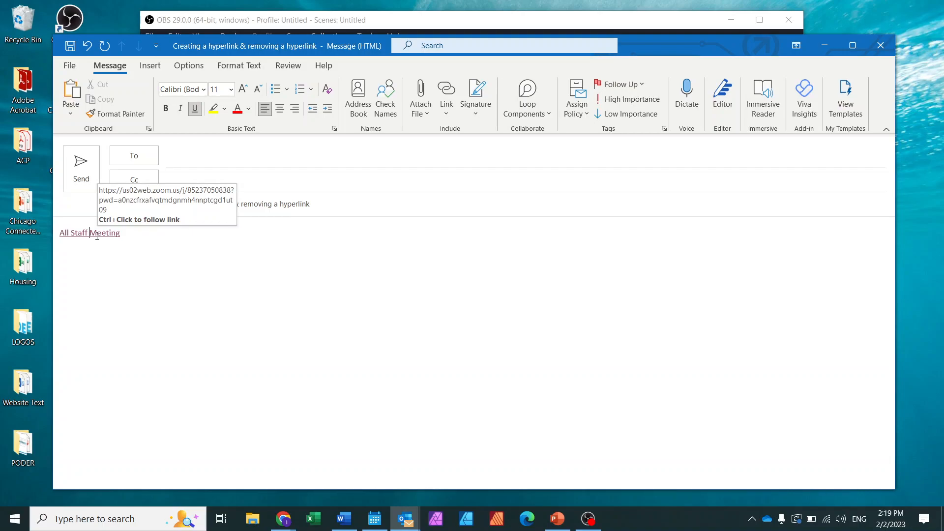
ctrl+click(97, 235)
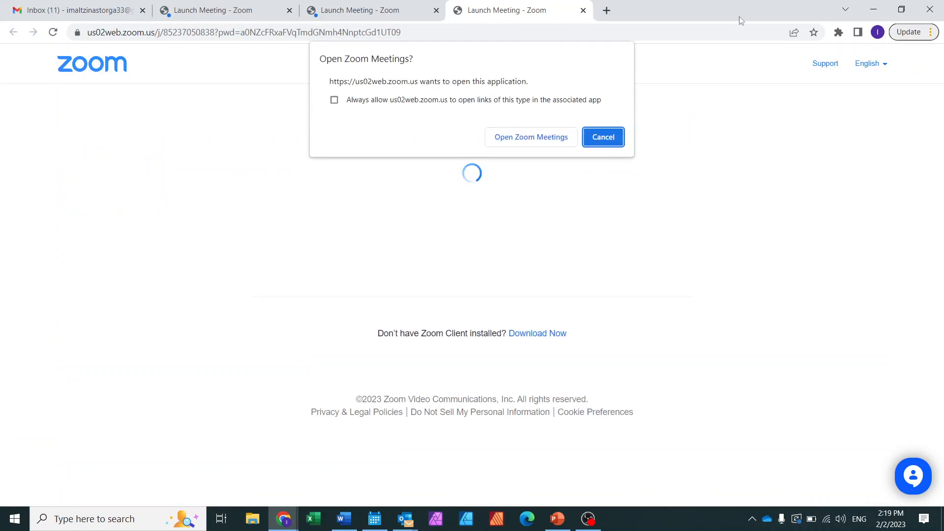
click(873, 9)
click(185, 249)
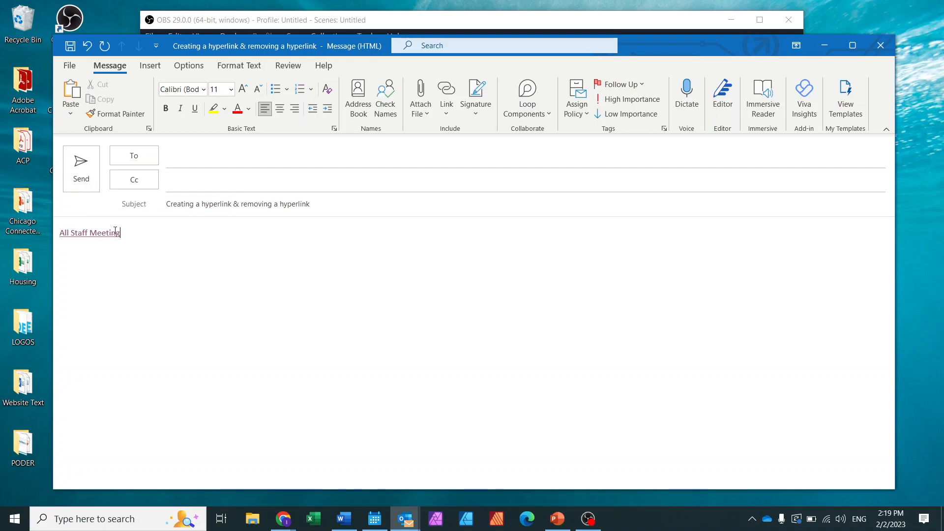
Step: Remove the hyperlink from "All Staff Meeting", keeping the words as plain text
click(87, 233)
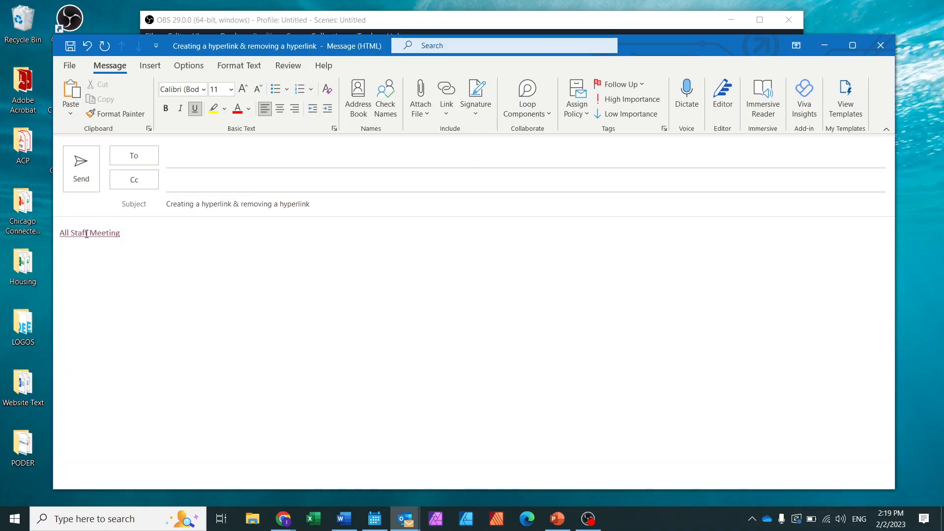
right_click(86, 235)
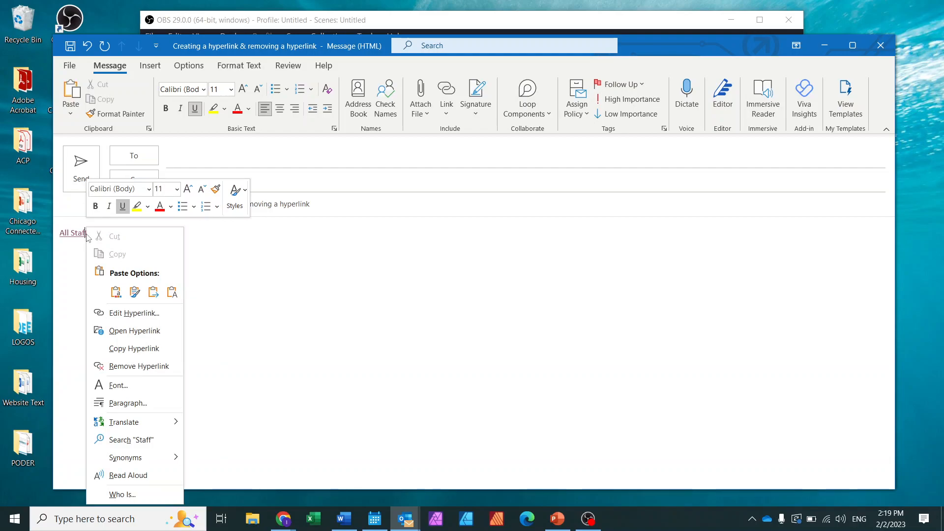
click(136, 366)
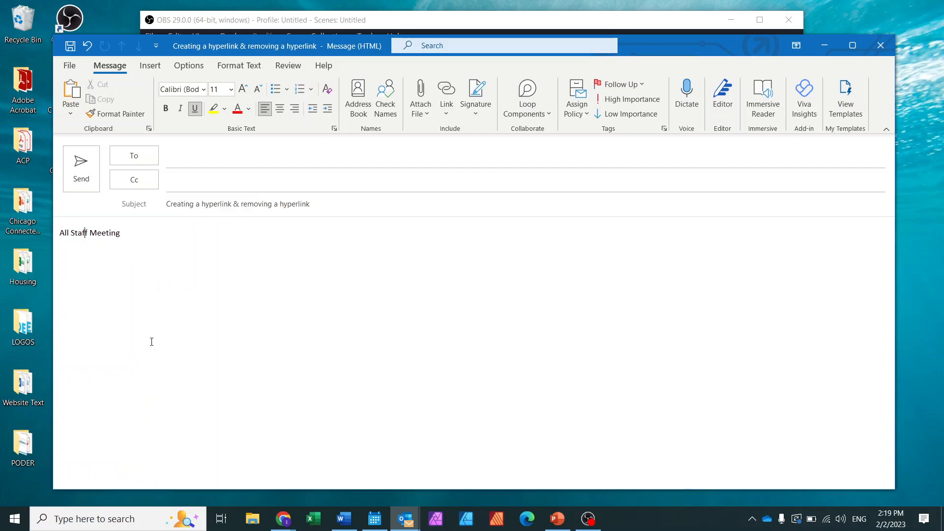
click(157, 240)
triple_click(131, 240)
click(182, 242)
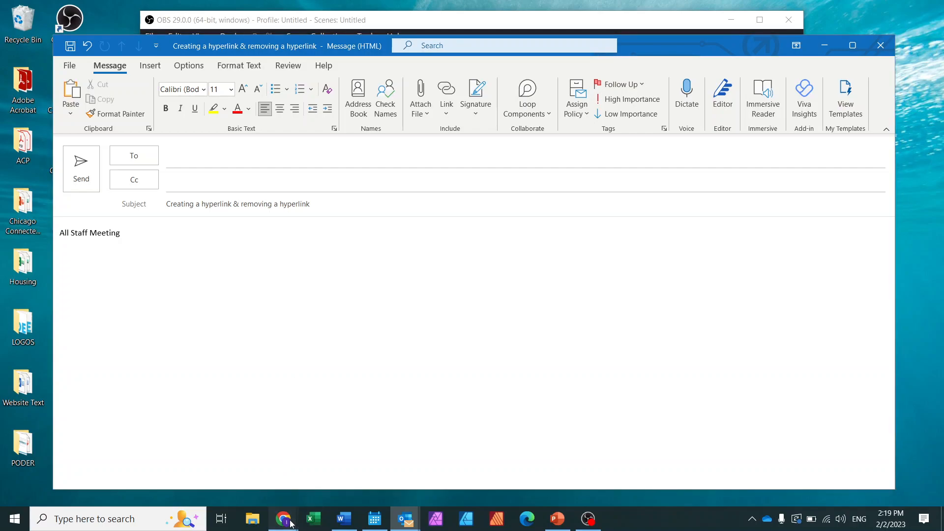
Step: Switch to Chrome and show the Gmail draft "Creating a Hyperlink and Removing a Hyperlink"
mouse_move(290, 522)
click(726, 471)
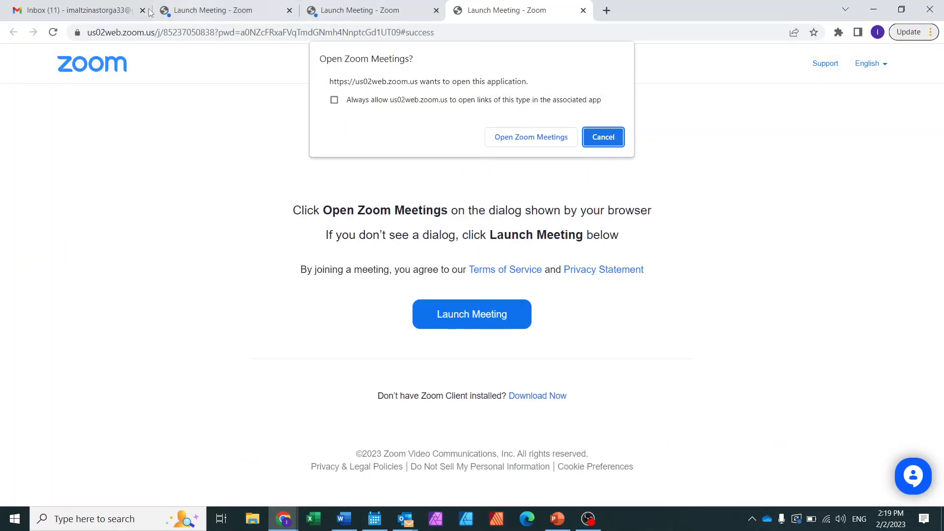
click(88, 10)
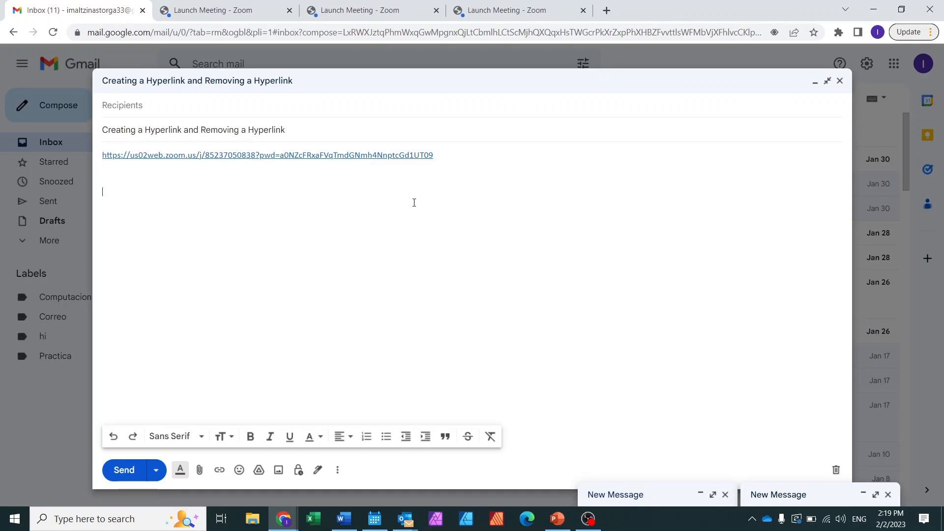
Step: Copy the Zoom link in the draft, clear the message body, and paste the link back
drag(485, 175, 100, 141)
key(ctrl+c)
key(BackSpace)
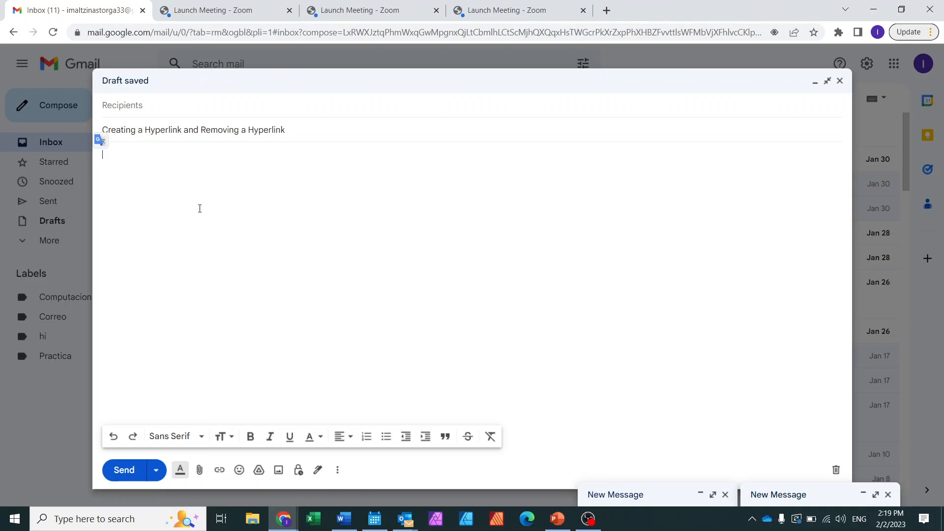
key(ctrl+v)
Step: Remove the hyperlink from the Zoom address in the draft, keeping it as plain text
right_click(186, 154)
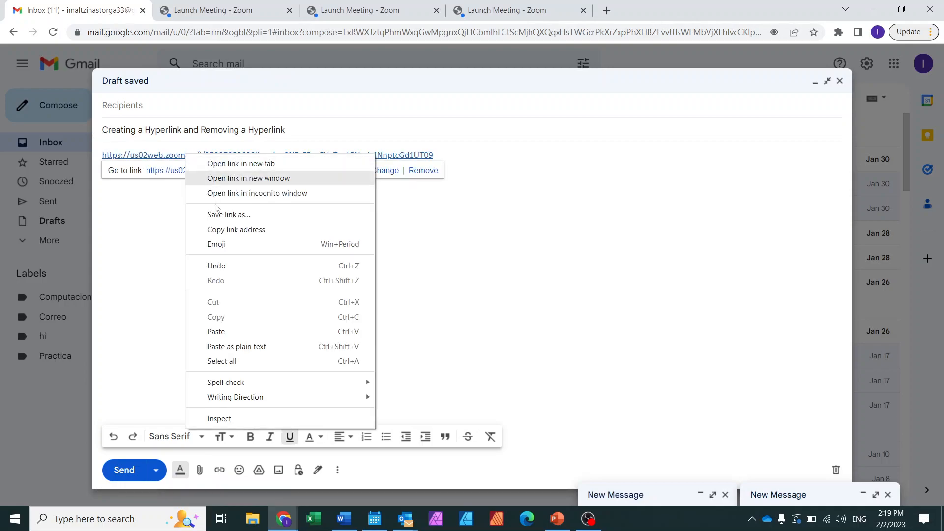
click(216, 169)
click(221, 158)
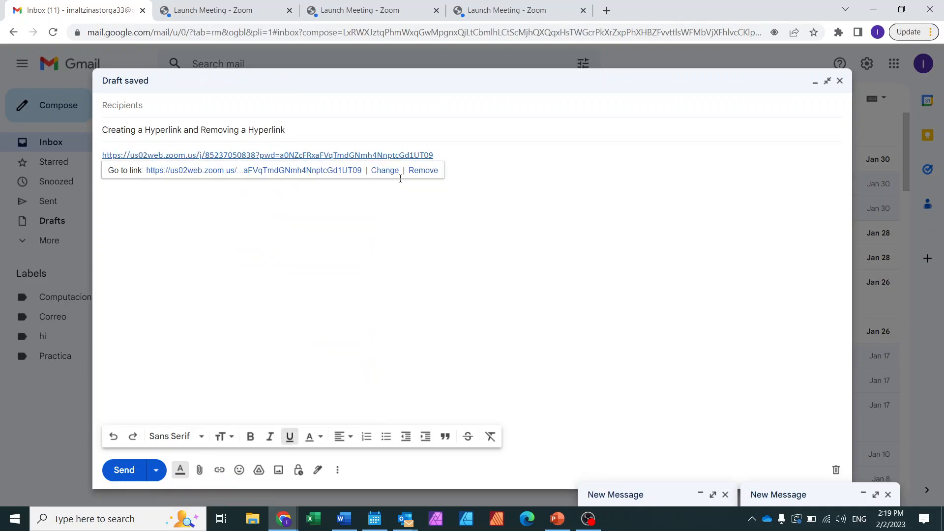
click(409, 172)
Step: Copy the full plain-text Zoom address in the draft and deselect it
triple_click(338, 155)
key(ctrl+c)
right_click(341, 158)
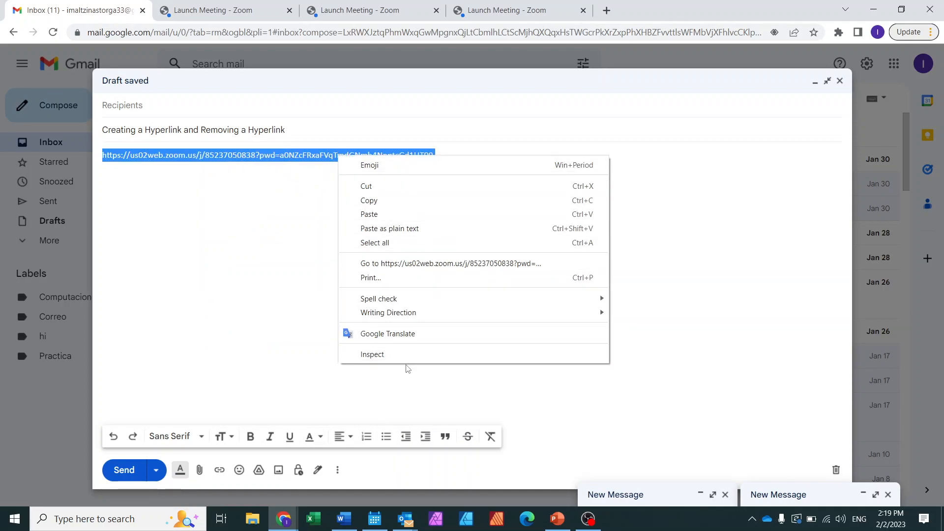
click(207, 267)
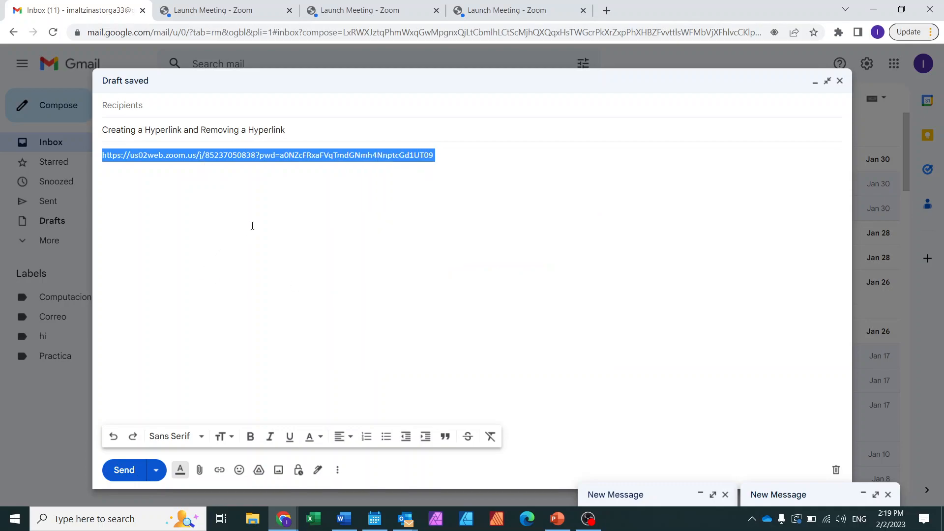
click(252, 226)
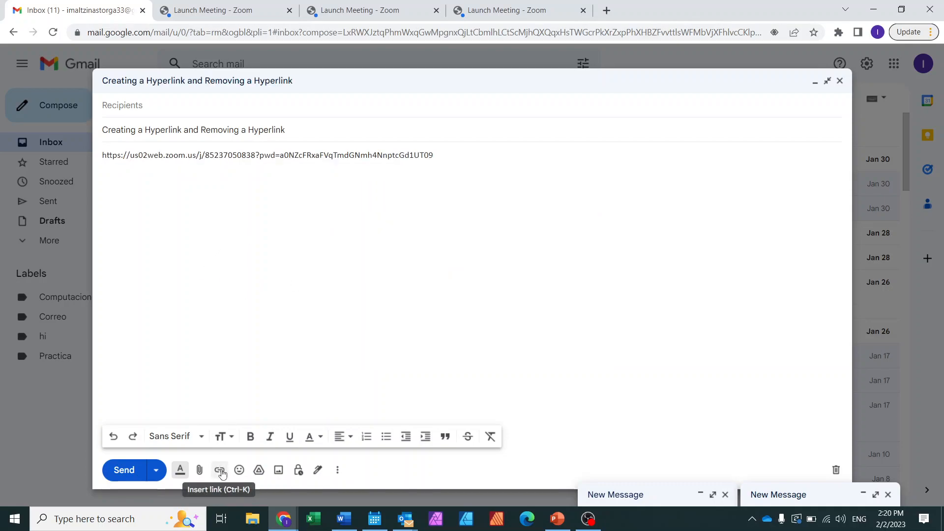
Step: Insert a hyperlink with the display text "All Staff Meeting", using the copied Zoom address as its web address
click(219, 470)
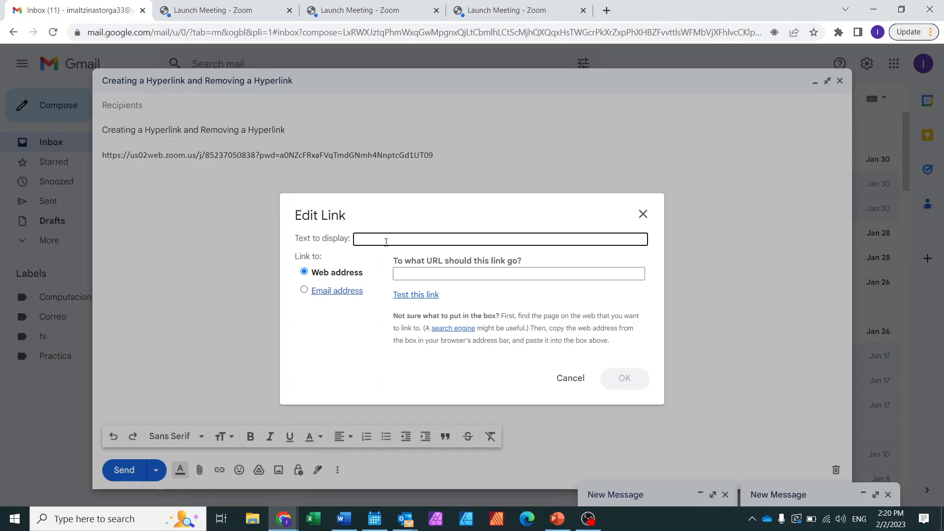
text(All Stafg)
text( Meeting)
click(413, 276)
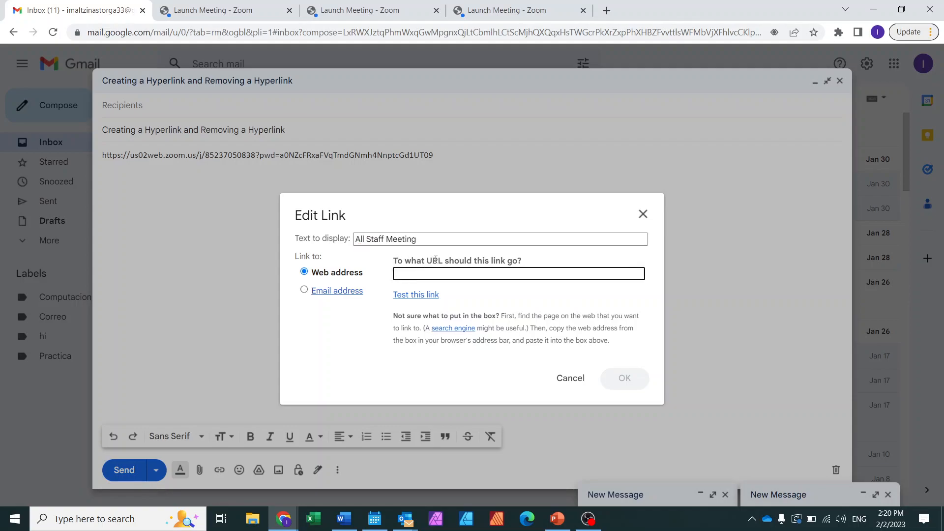
key(ctrl+v)
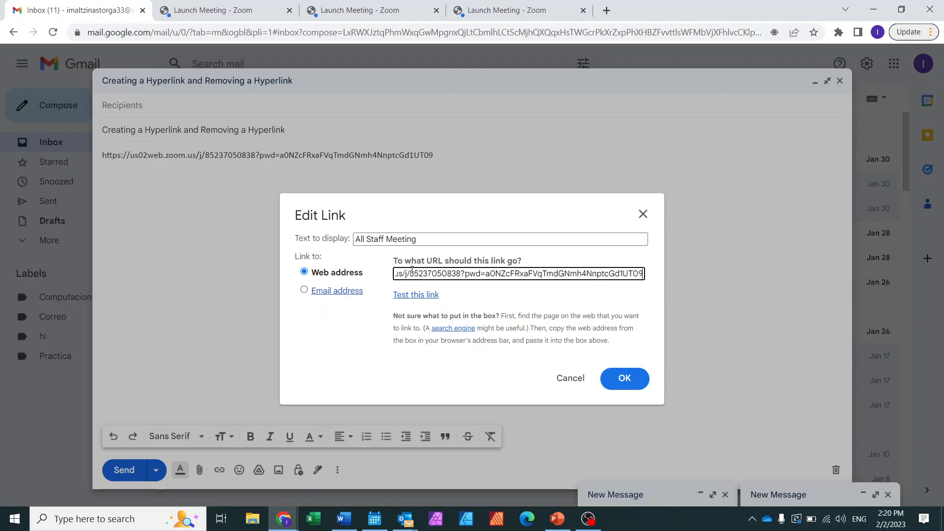
drag(421, 277, 540, 280)
click(404, 275)
click(550, 275)
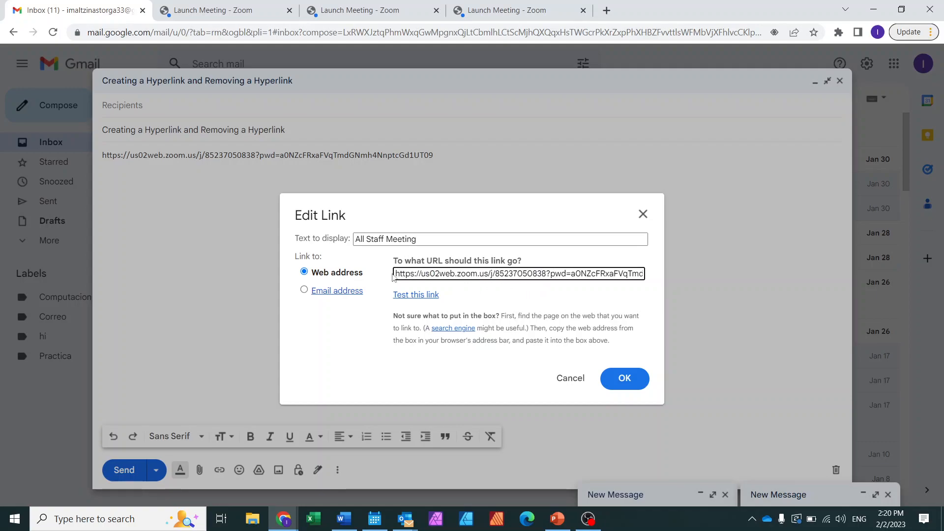
drag(394, 274, 677, 274)
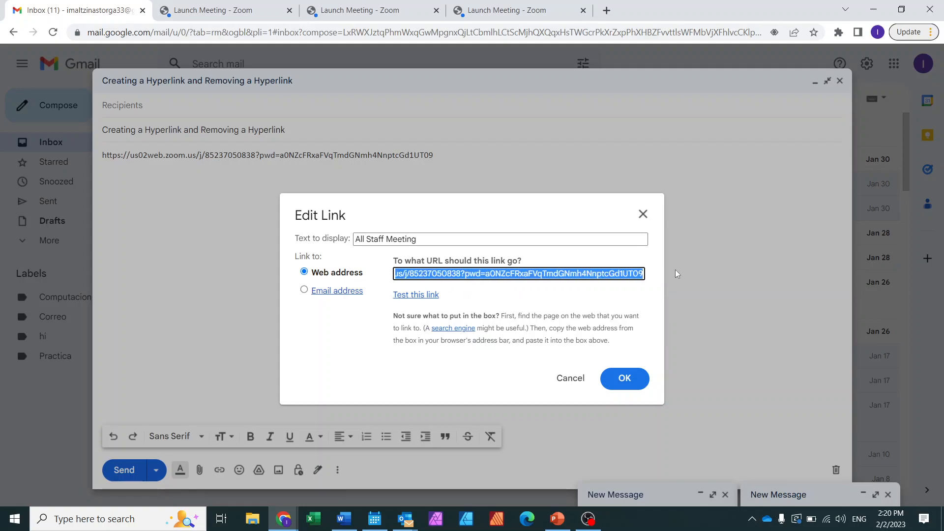
click(640, 272)
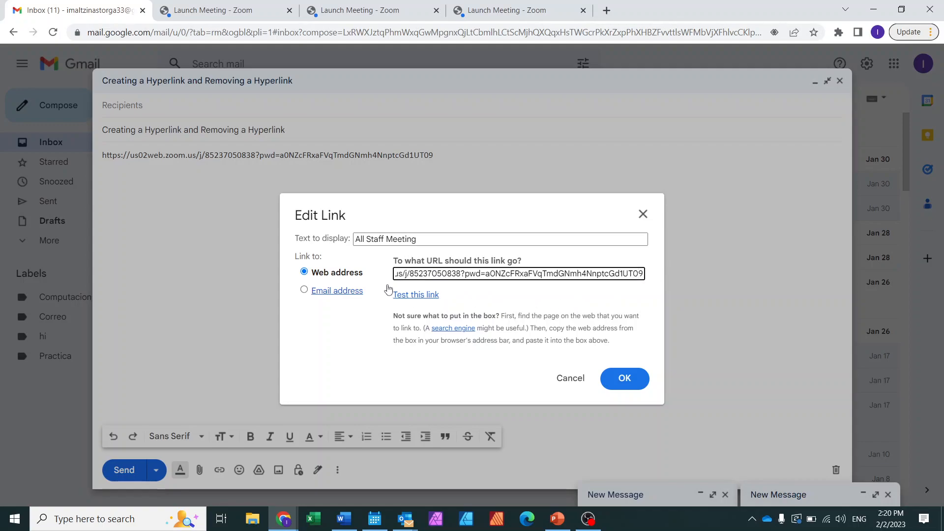
click(625, 380)
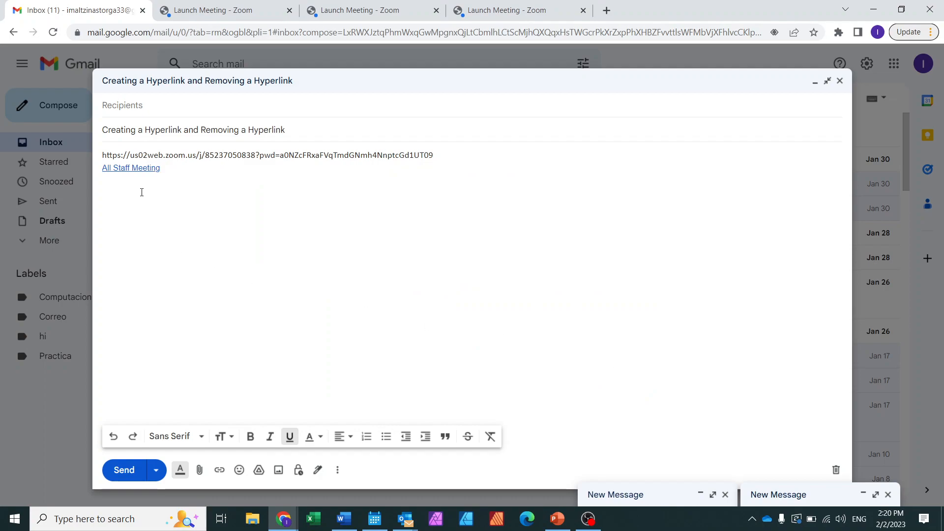
Step: Add a blank line above the "All Staff Meeting" link, test that the link opens, and return to the Gmail draft
click(489, 154)
key(Return)
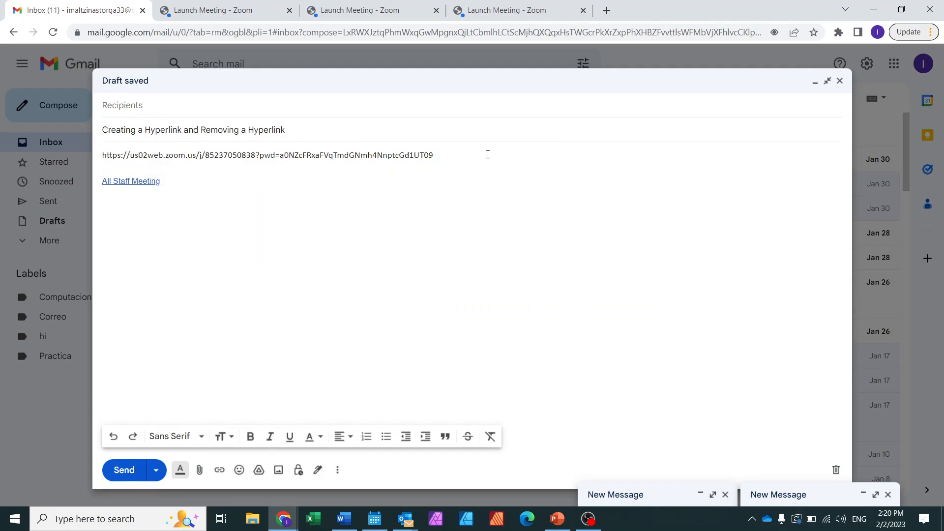
click(125, 181)
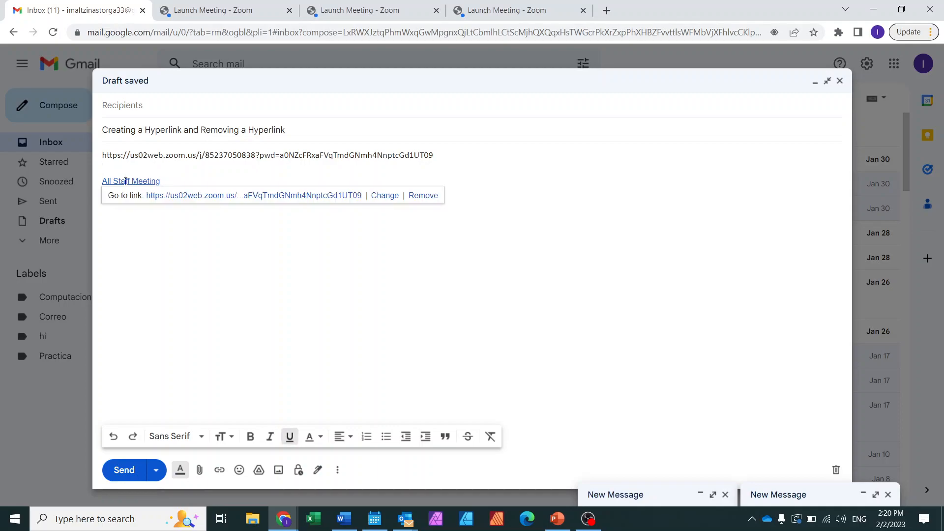
click(167, 198)
click(109, 8)
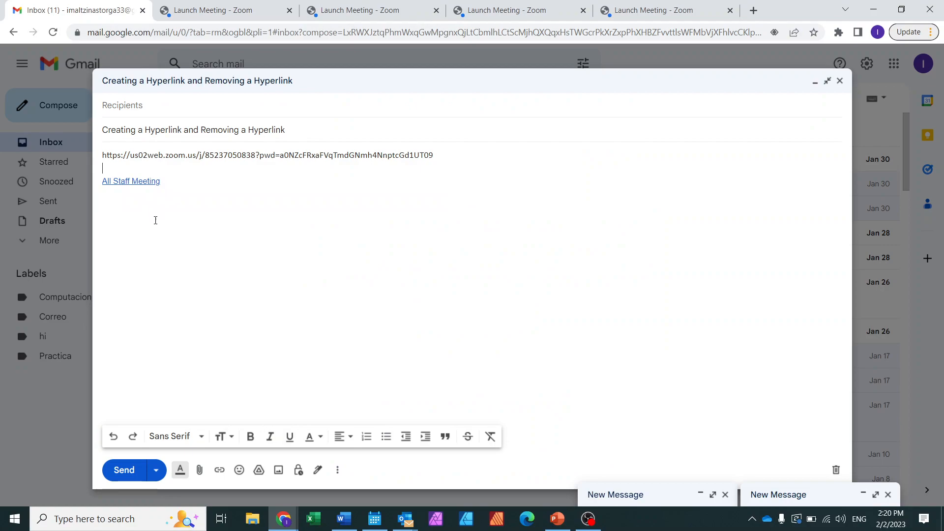
Step: Remove the hyperlink from "All Staff Meeting" in the draft, keeping the words as plain text
click(139, 182)
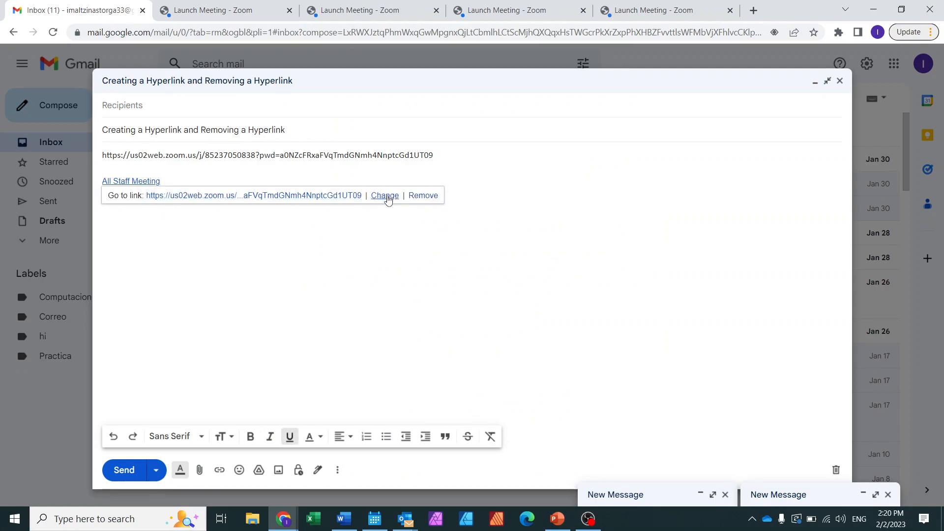
click(432, 197)
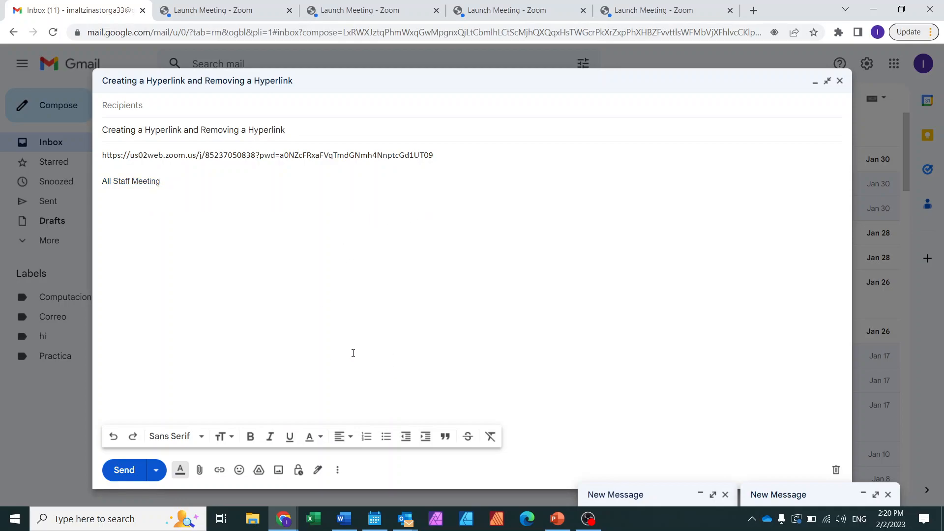